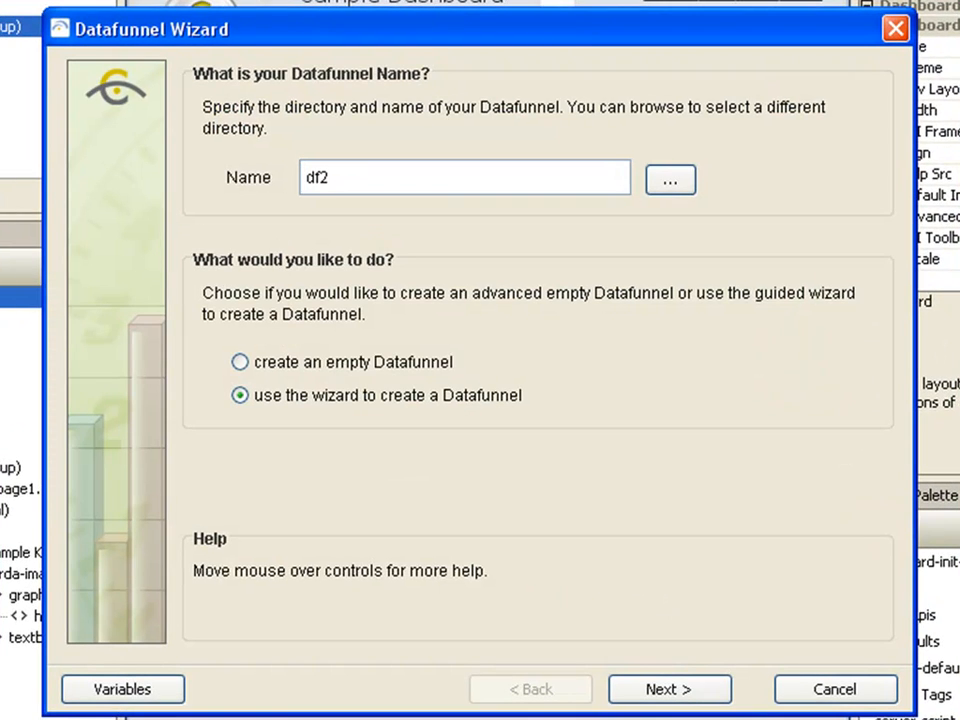
Step: Name the new Datafunnel dfSuperstore and continue with the guided wizard
{"action": "left_click", "coordinate": [355, 179]}
{"action": "key", "text": "BackSpace"}
{"action": "type", "text": "Superstore"}
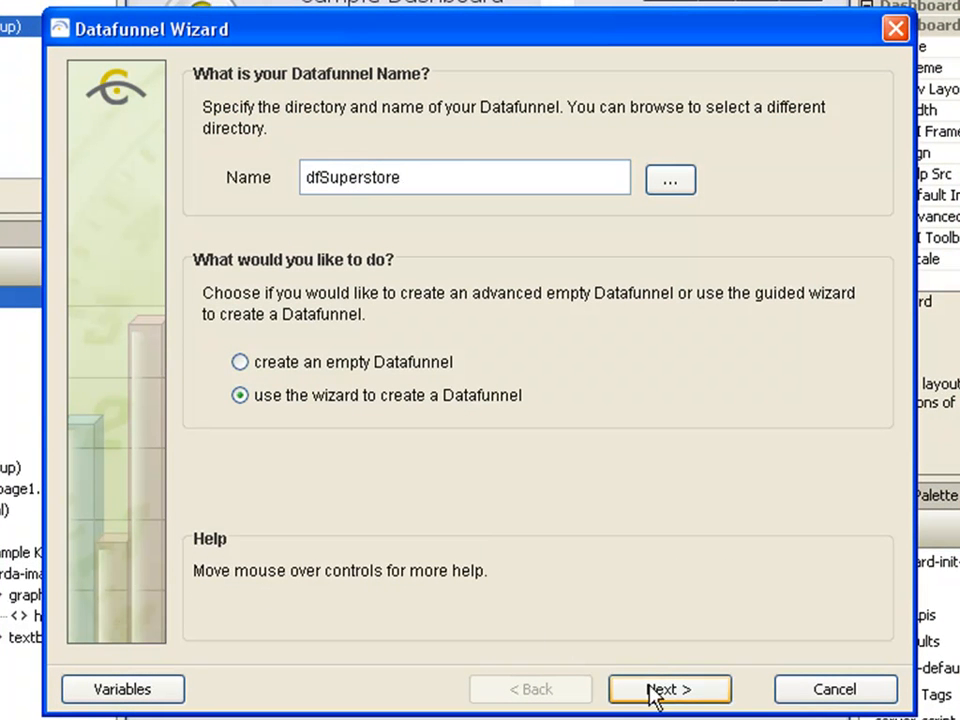
{"action": "left_click", "coordinate": [684, 692]}
Step: Set the data source to a database, connected through the CenterView database alias superstore
{"action": "left_click", "coordinate": [304, 153]}
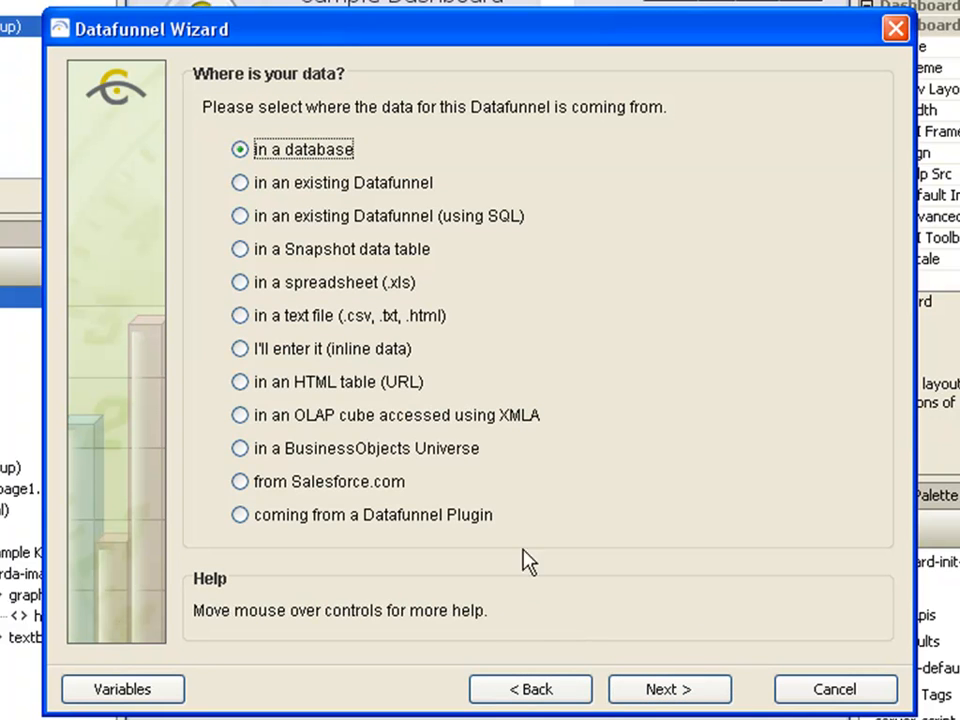
{"action": "left_click", "coordinate": [690, 689]}
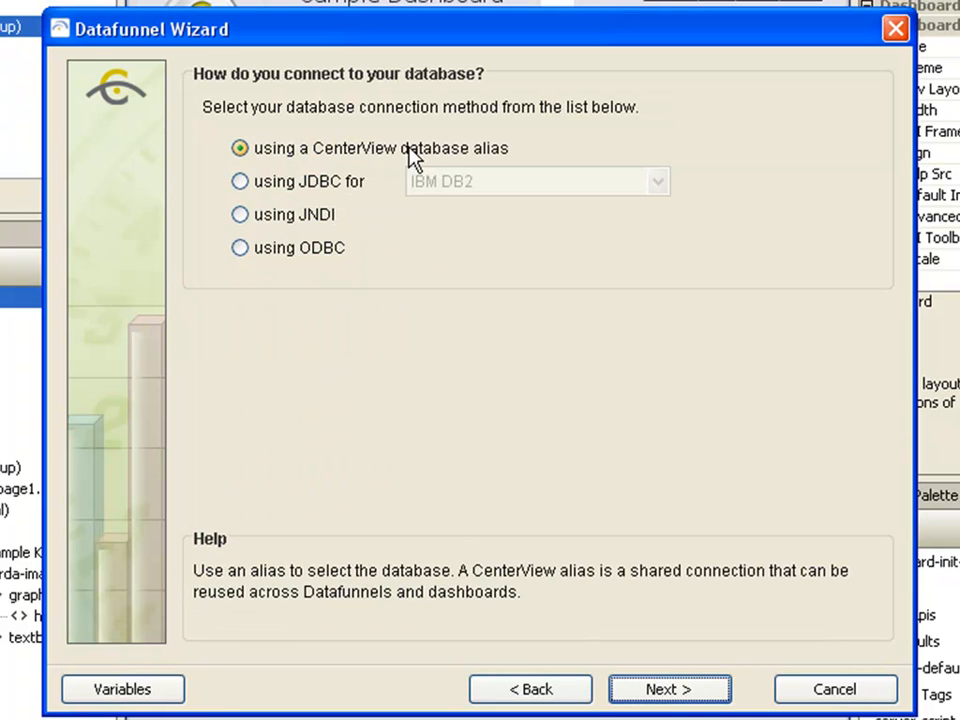
{"action": "left_click", "coordinate": [671, 697]}
{"action": "left_click", "coordinate": [245, 306]}
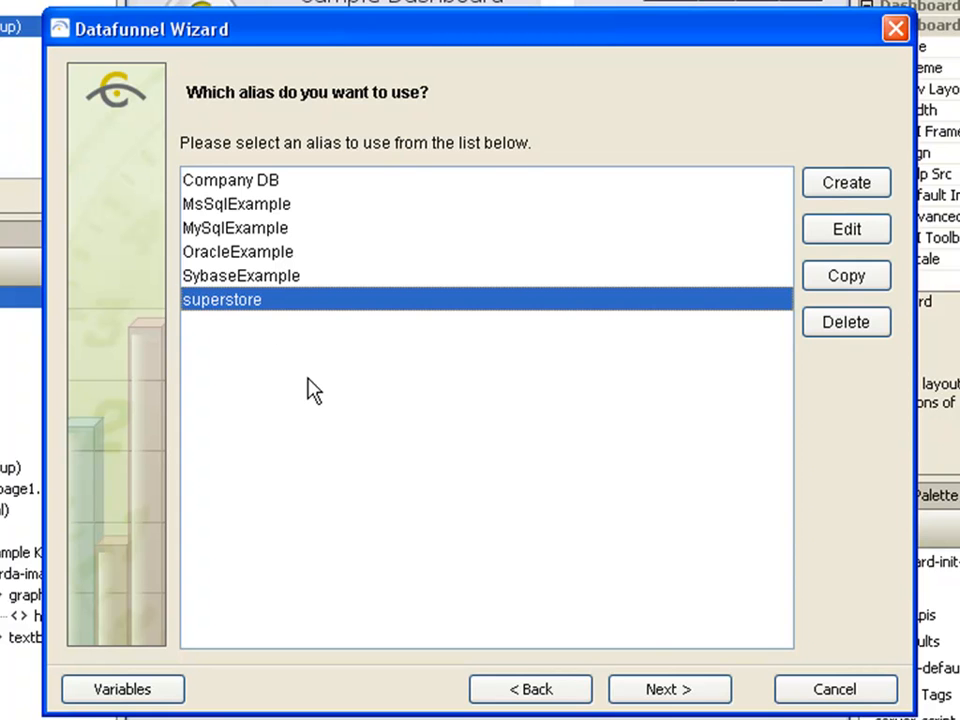
{"action": "left_click", "coordinate": [681, 690]}
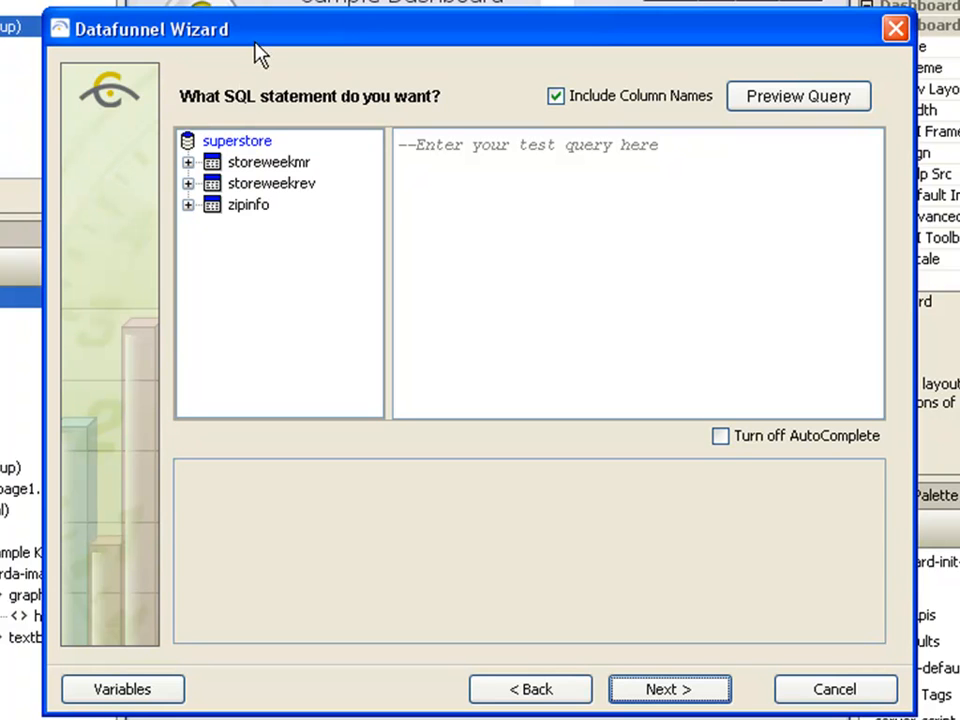
Step: Enlarge the wizard window, then build and preview a query selecting all columns from the storeweekmr table
{"action": "left_click_drag", "start_coordinate": [255, 42], "coordinate": [79, 0]}
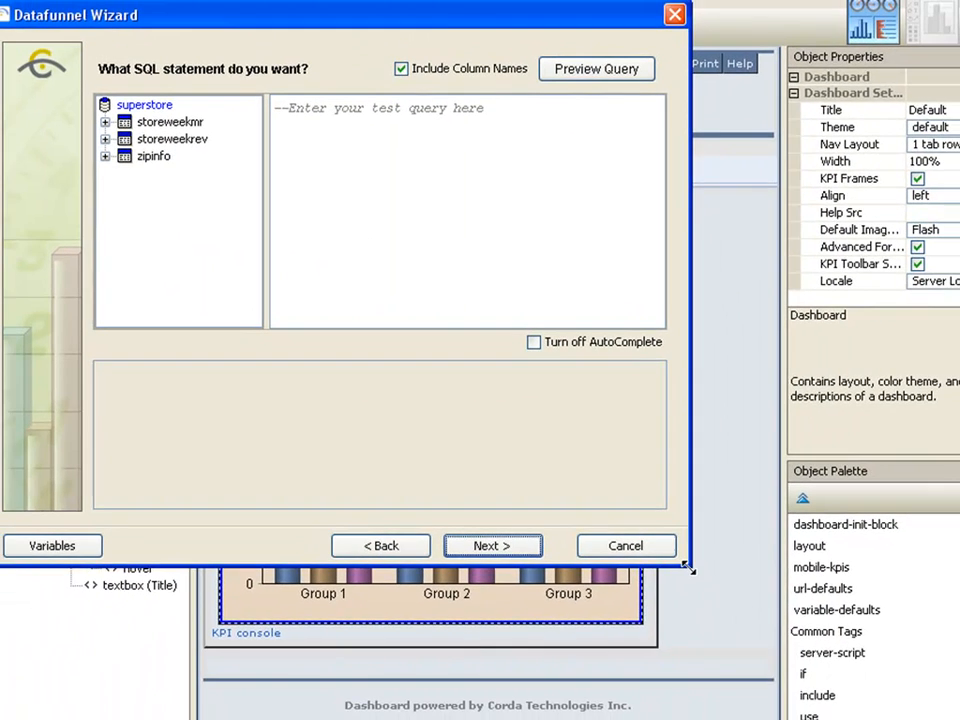
{"action": "left_click_drag", "start_coordinate": [710, 584], "coordinate": [953, 717]}
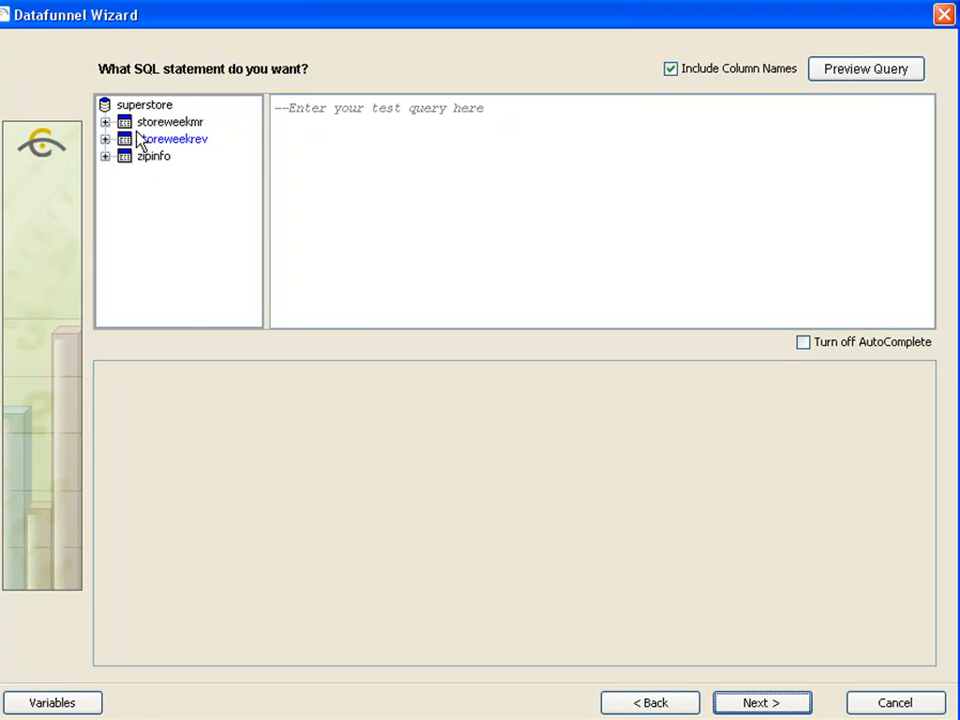
{"action": "left_click", "coordinate": [105, 122]}
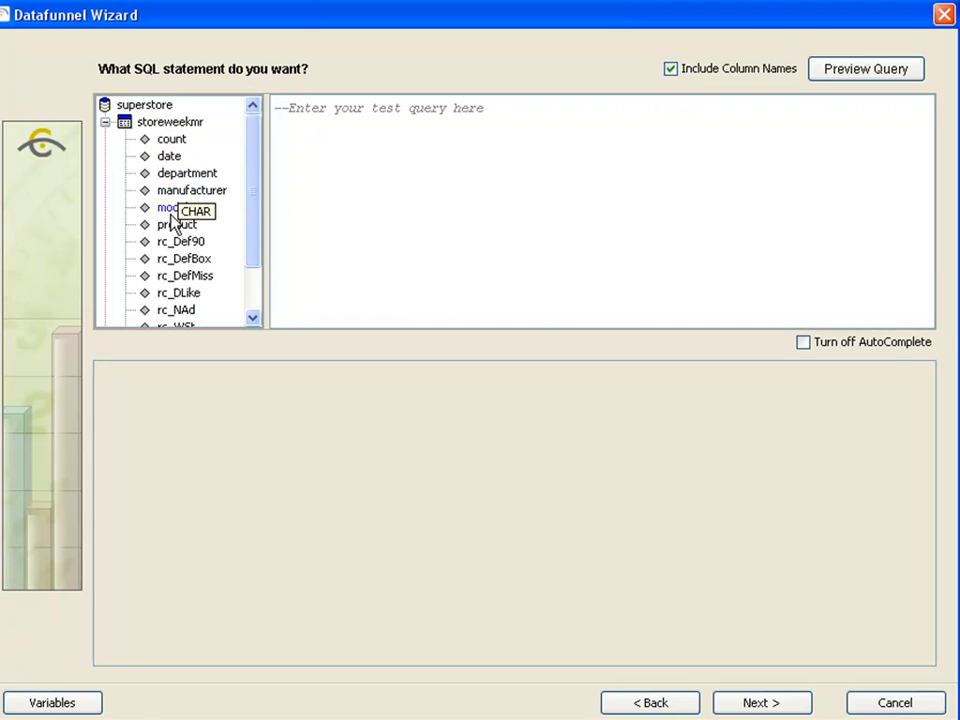
{"action": "double_click", "coordinate": [168, 122]}
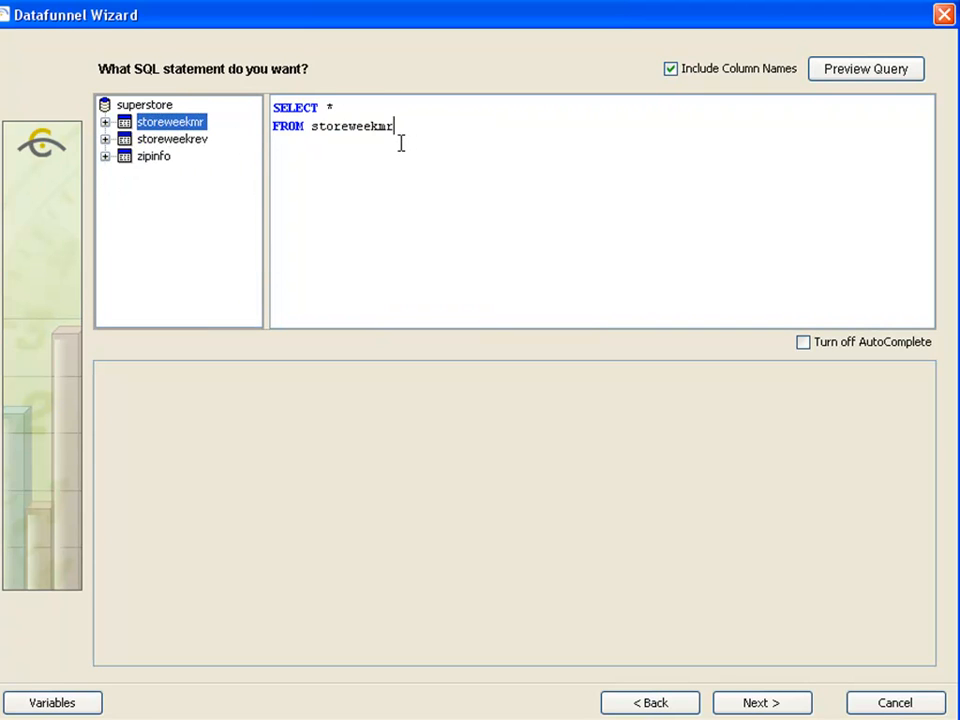
{"action": "left_click", "coordinate": [866, 78]}
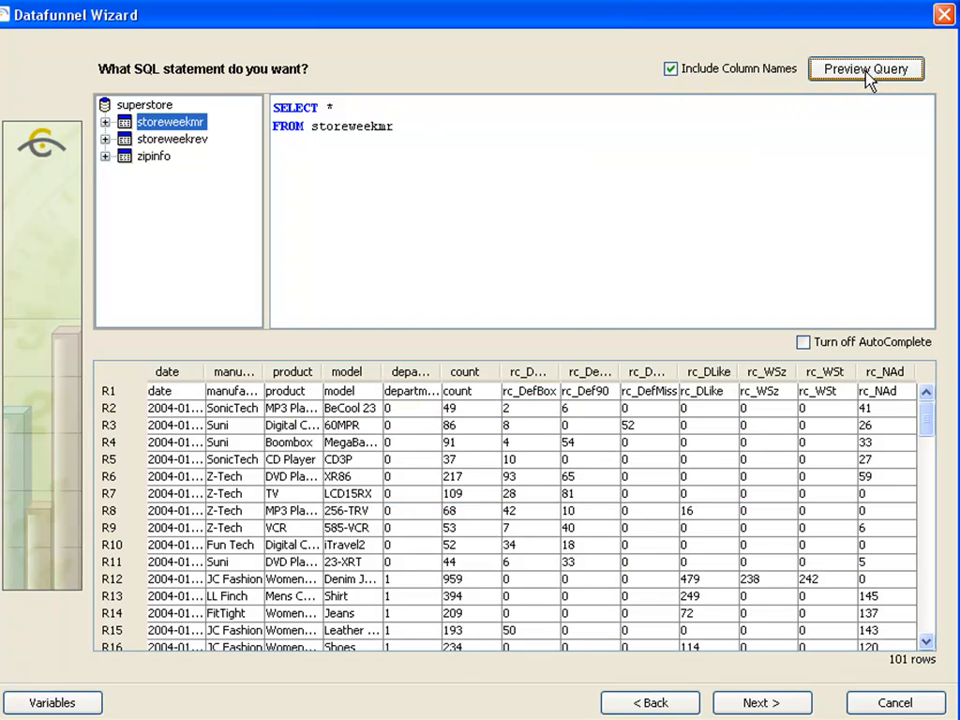
Step: Add the condition WHERE product='Digital Camera' to the end of the SQL query
{"action": "left_click", "coordinate": [368, 147]}
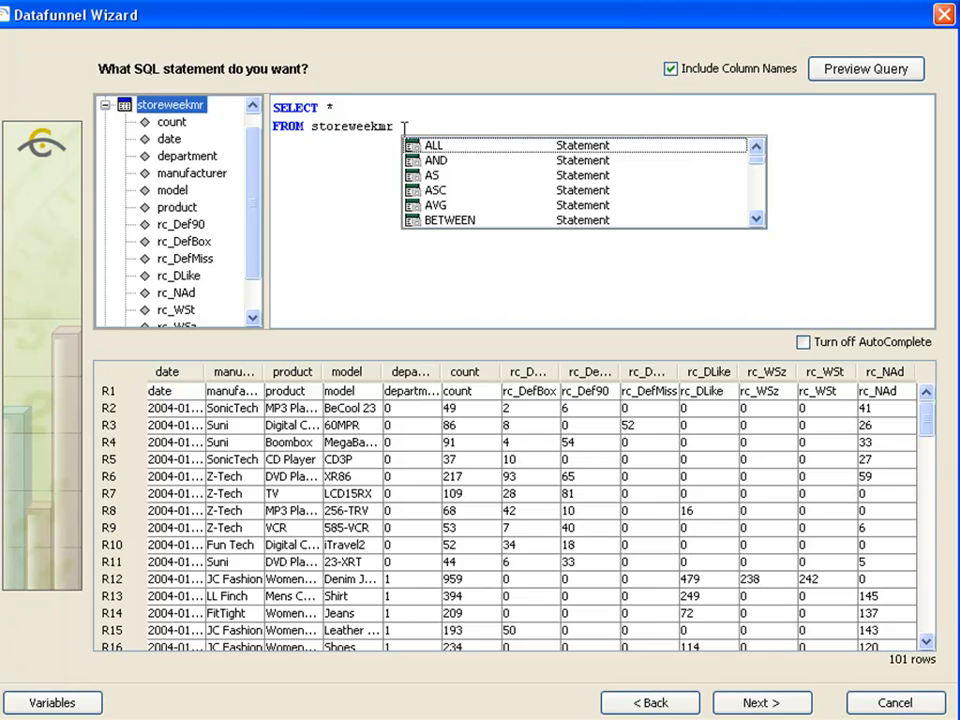
{"action": "type", "text": "WHERE"}
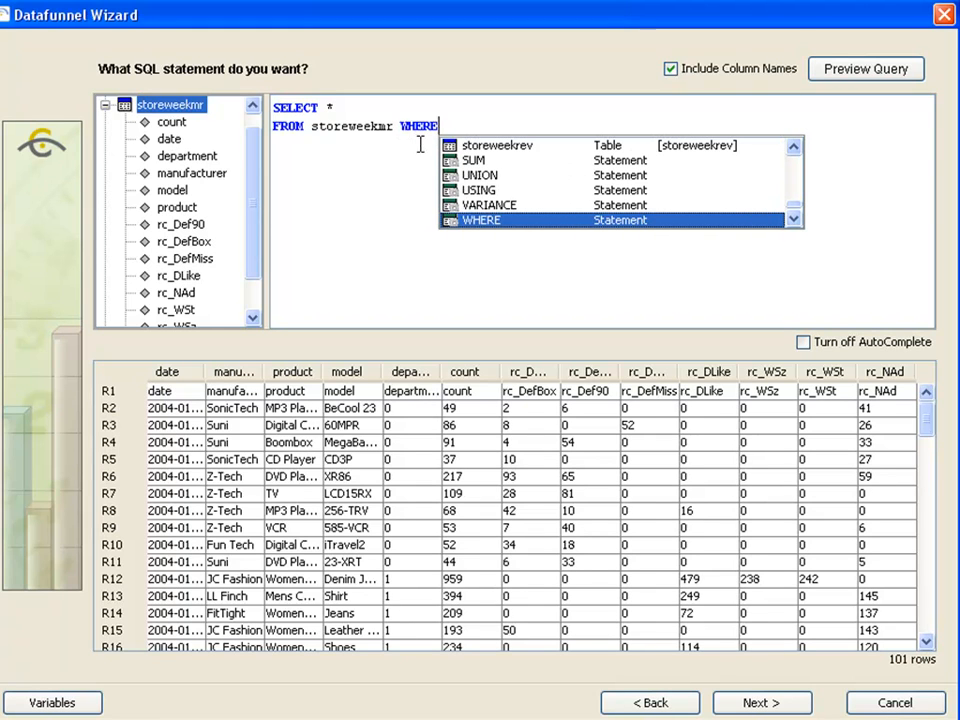
{"action": "double_click", "coordinate": [491, 218]}
{"action": "type", "text": "pro"}
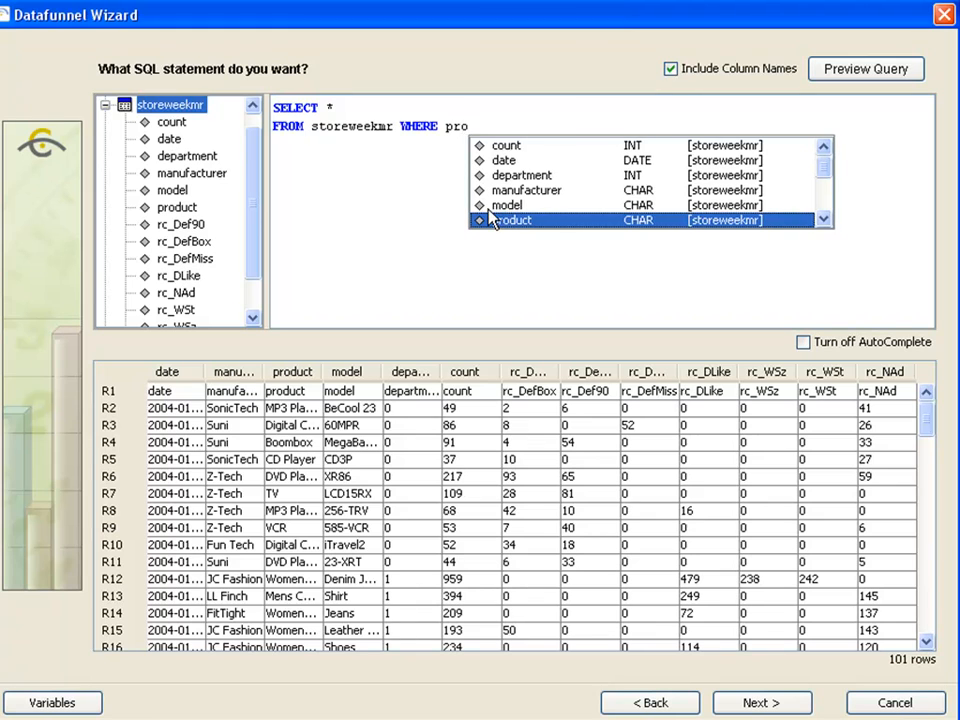
{"action": "double_click", "coordinate": [490, 218]}
{"action": "type", "text": "="}
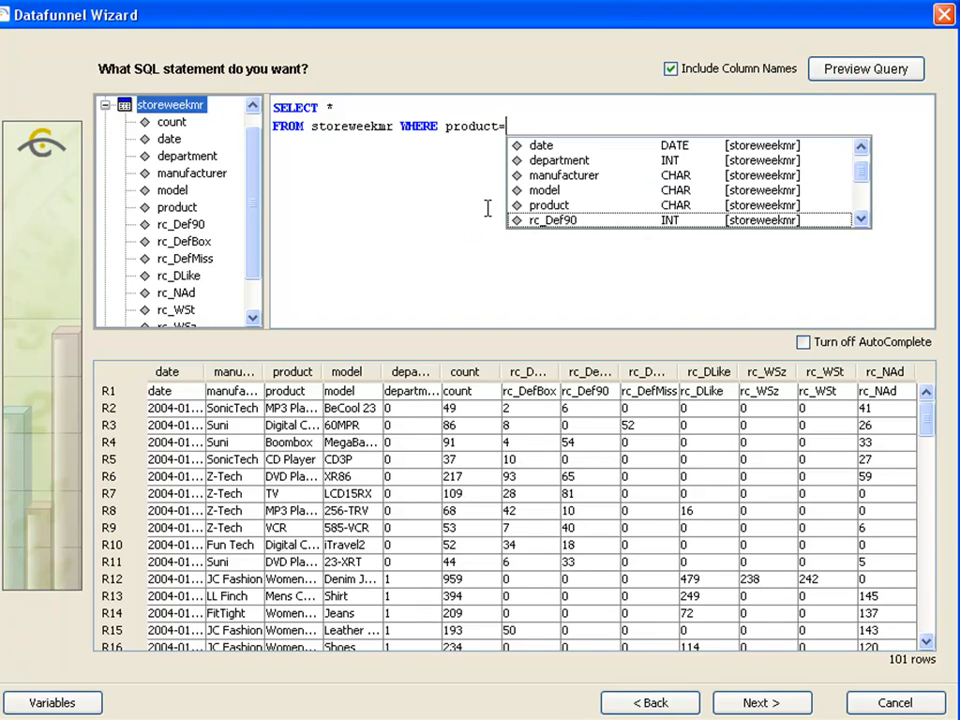
{"action": "type", "text": "'Di"}
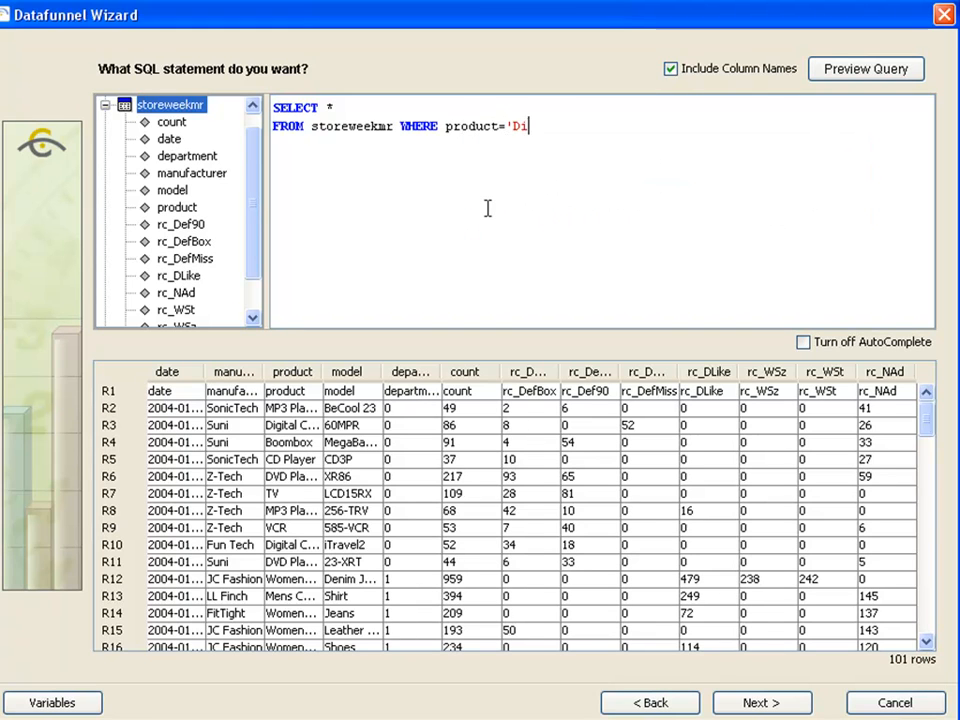
{"action": "type", "text": "gital Camera' "}
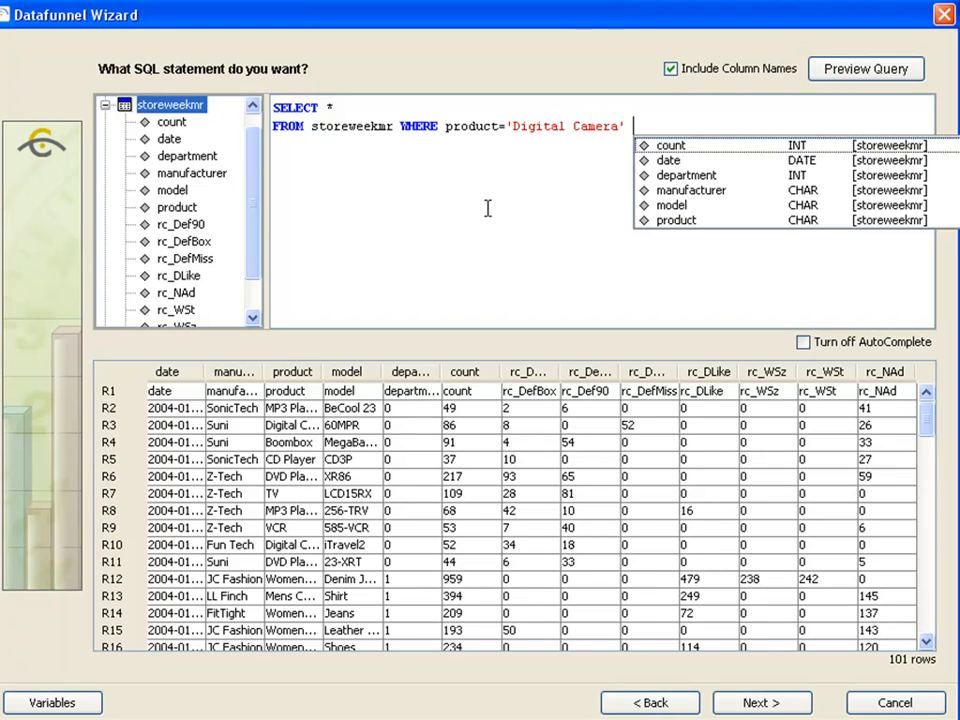
Step: Extend the query's filter with OR storeweekmr.product = 'DVD Player'
{"action": "type", "text": "OR"}
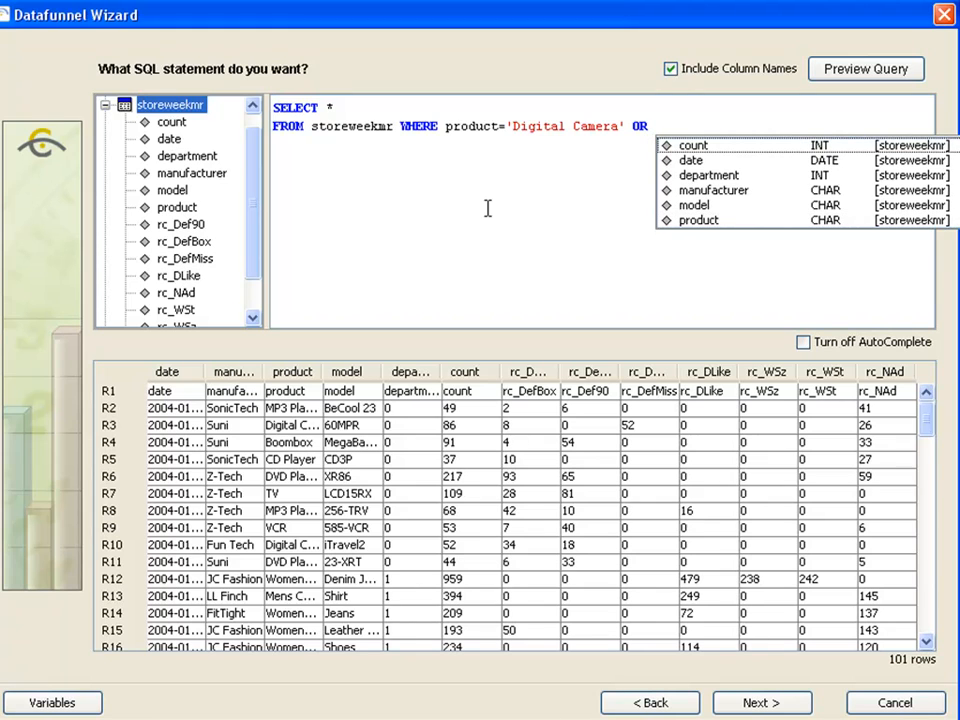
{"action": "left_click", "coordinate": [177, 208]}
{"action": "double_click", "coordinate": [177, 208]}
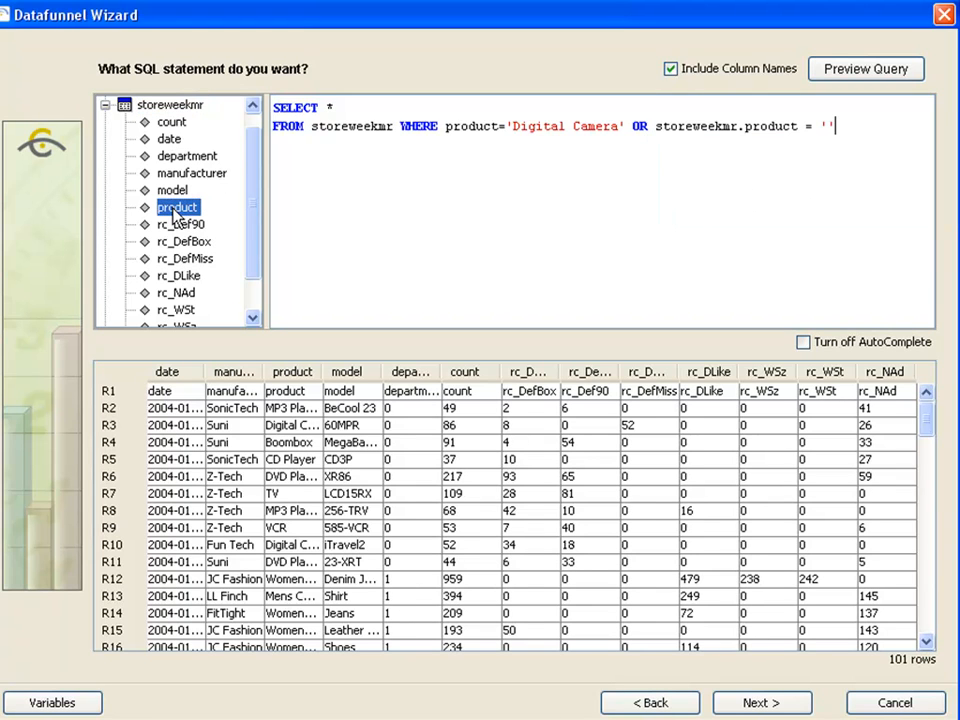
{"action": "type", "text": "DVD "}
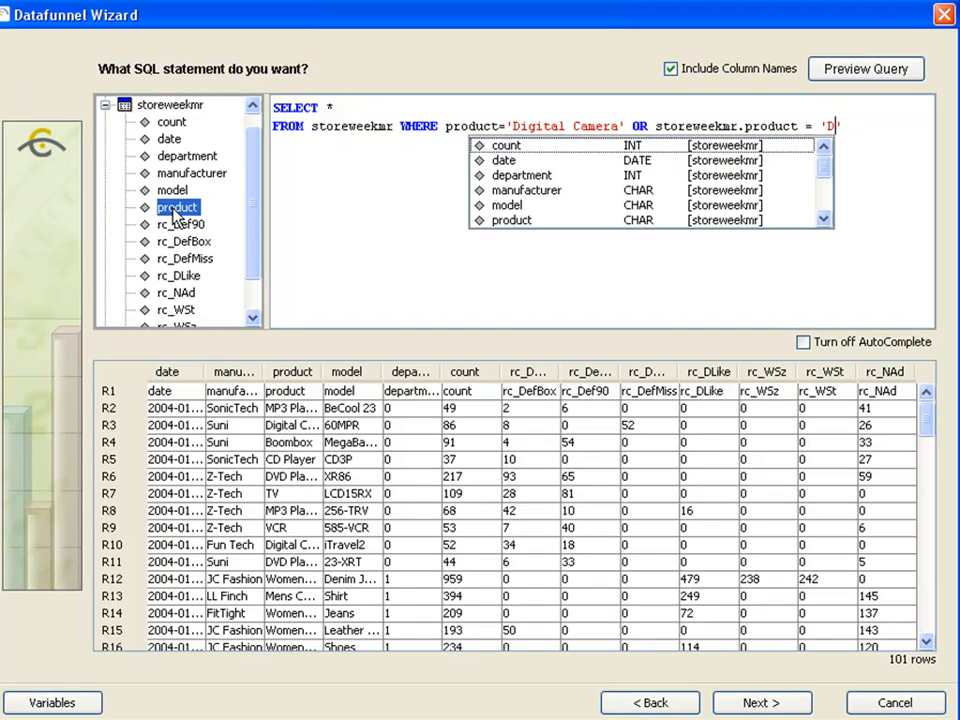
{"action": "type", "text": "Player"}
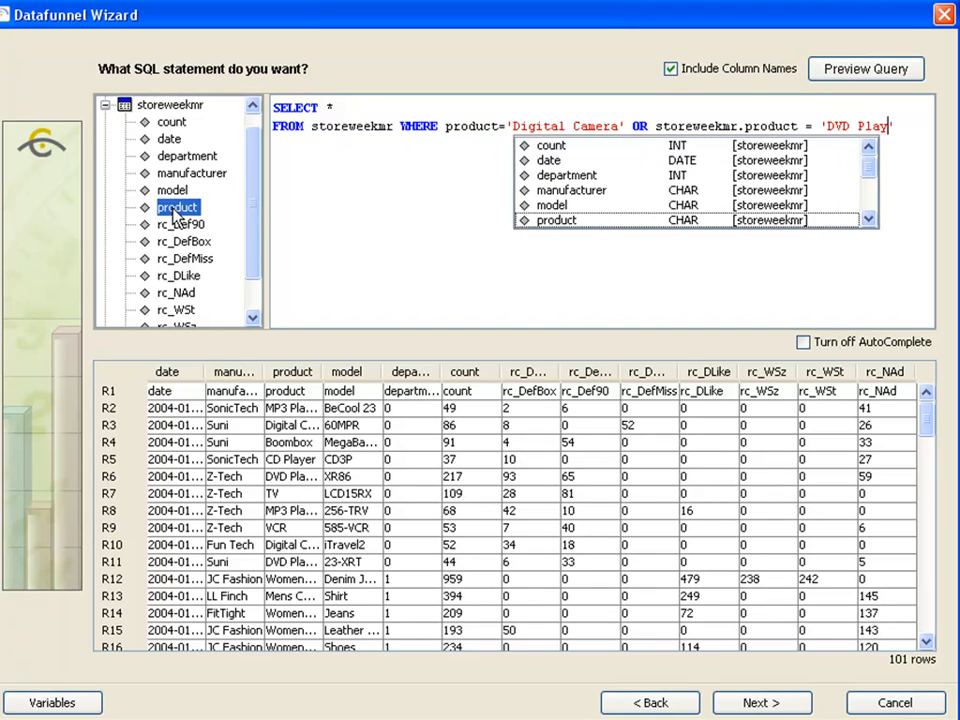
Step: Preview the filtered query with a wider product column, then finish creating the Datafunnel
{"action": "left_click", "coordinate": [845, 72]}
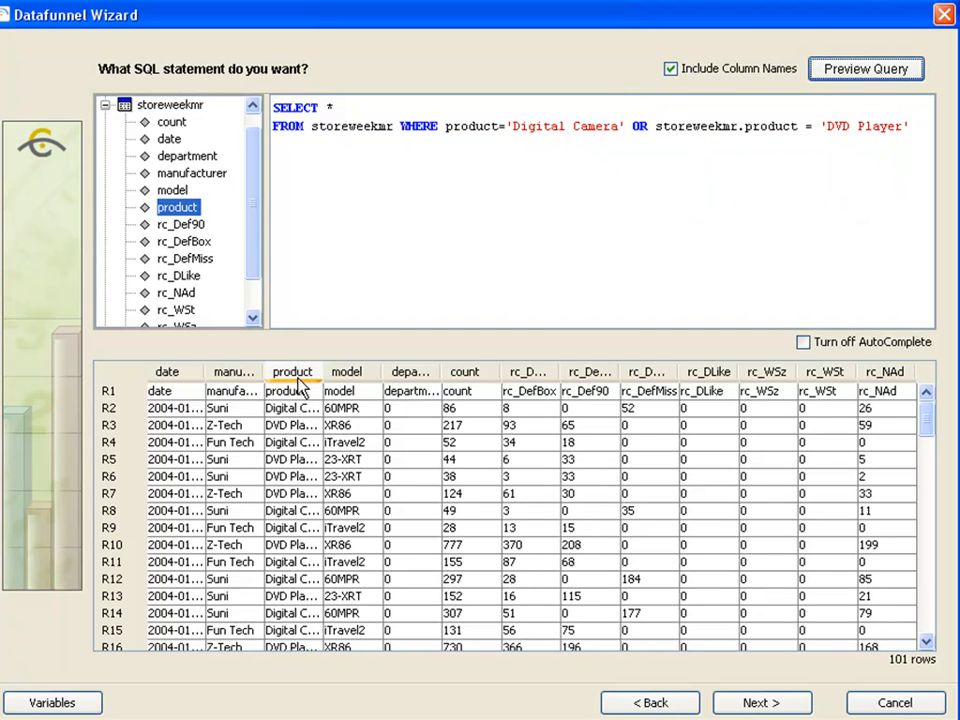
{"action": "left_click_drag", "start_coordinate": [323, 371], "coordinate": [405, 371]}
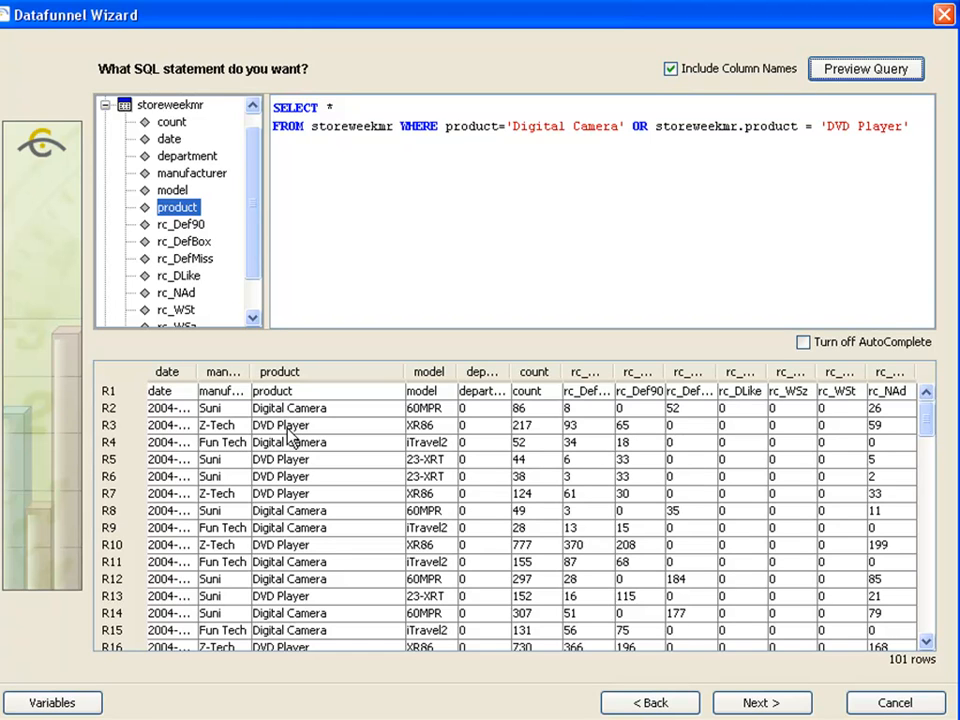
{"action": "left_click", "coordinate": [912, 122]}
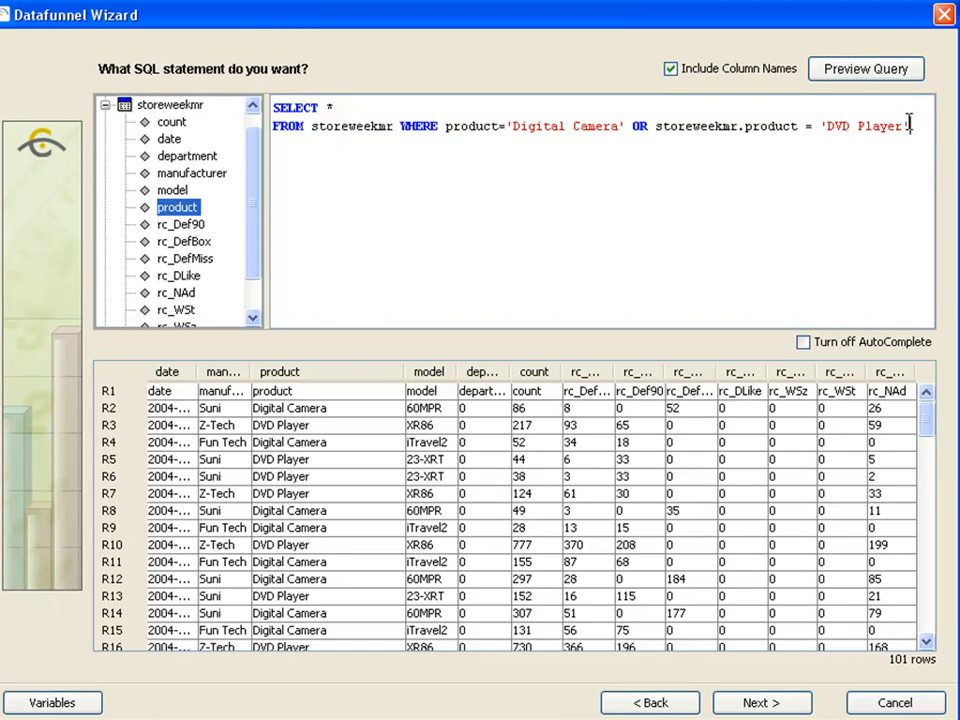
{"action": "left_click", "coordinate": [760, 702]}
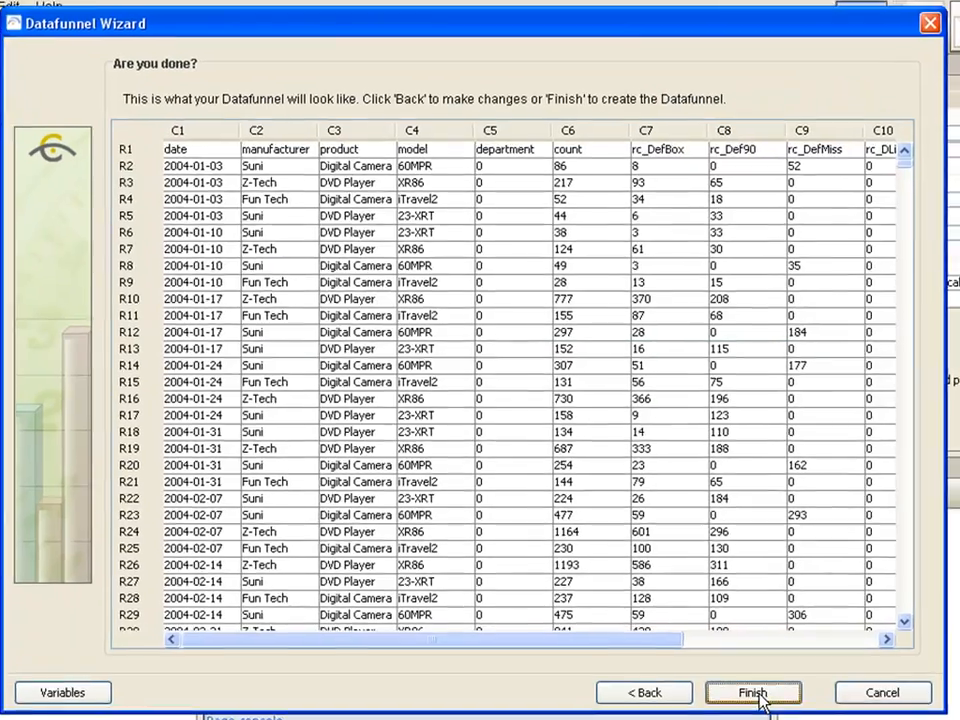
{"action": "left_click", "coordinate": [760, 700]}
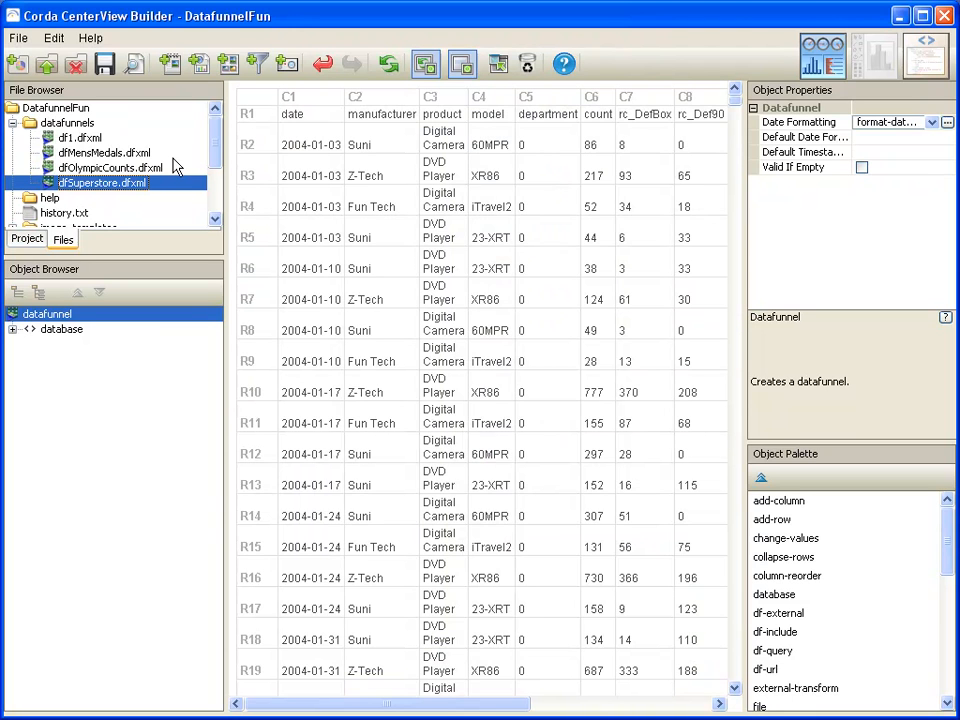
{"action": "right_click", "coordinate": [125, 190]}
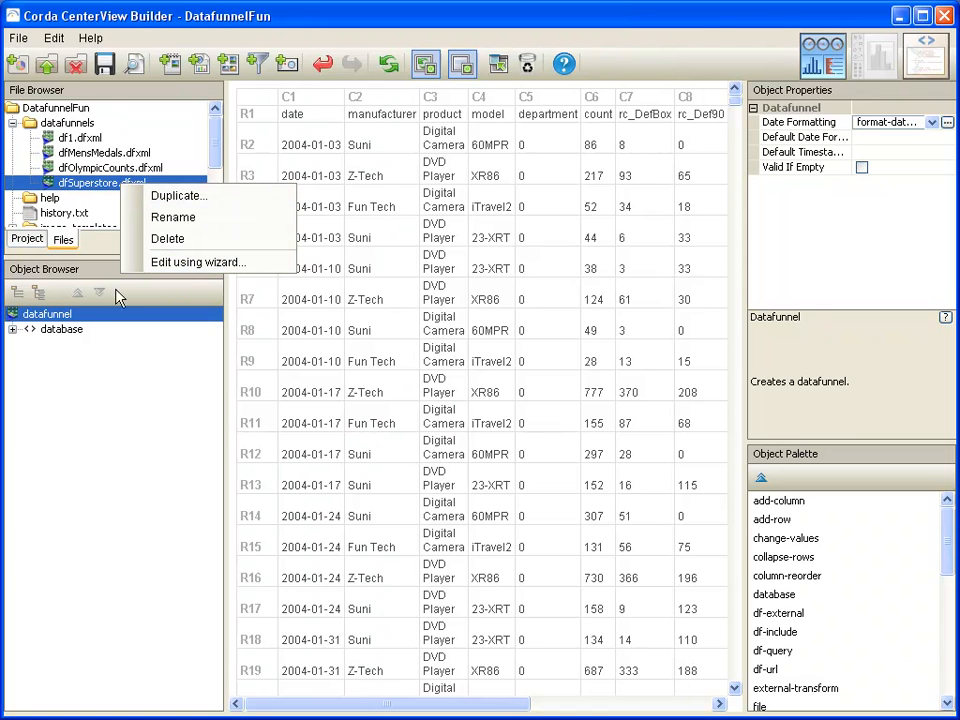
{"action": "right_click", "coordinate": [59, 319]}
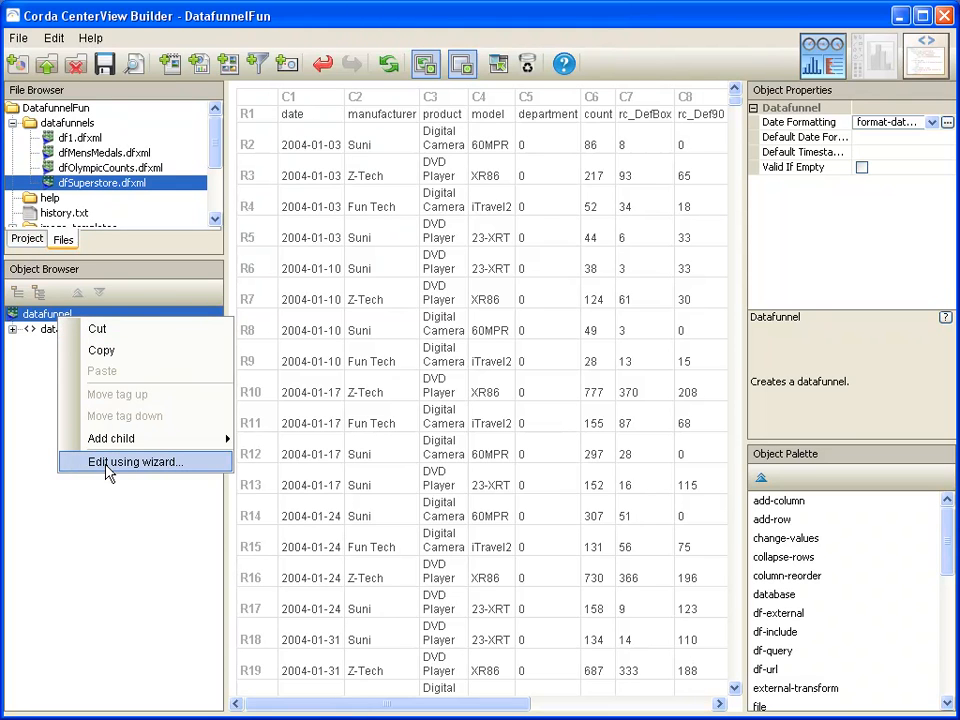
{"action": "left_click", "coordinate": [94, 560]}
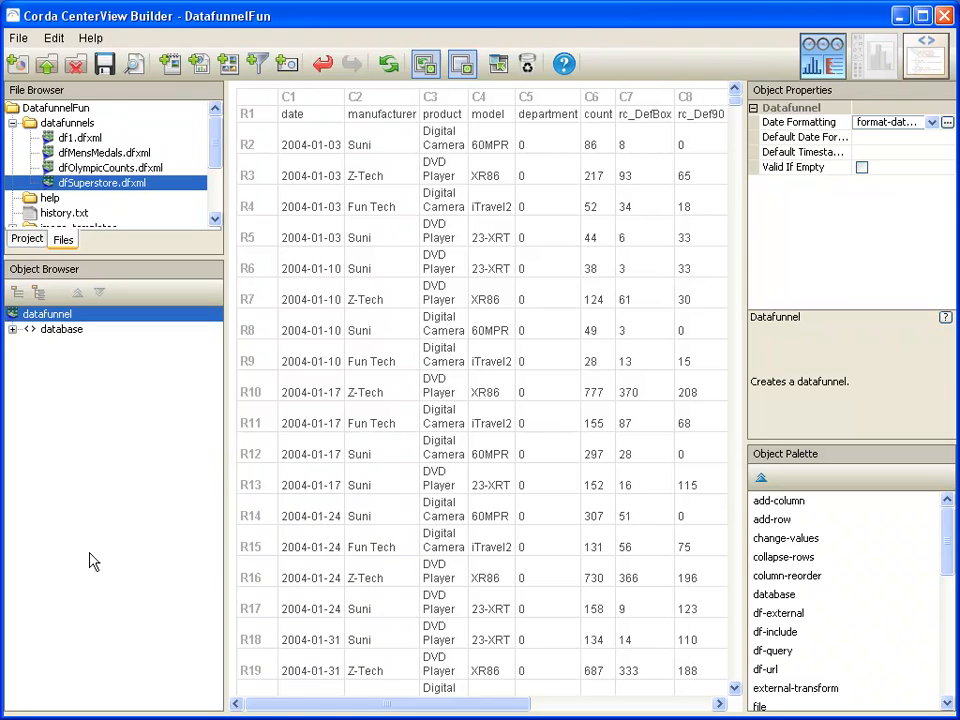
Step: Open the database object's query for editing and add ORDER BY date on a new line at its end
{"action": "left_click", "coordinate": [75, 337]}
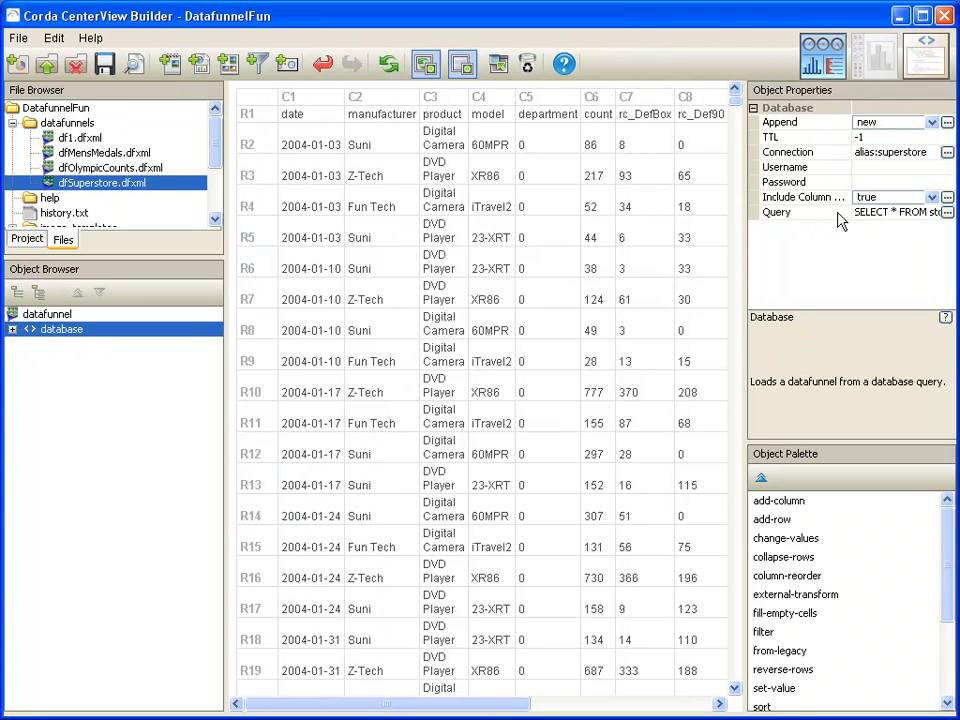
{"action": "left_click", "coordinate": [948, 214]}
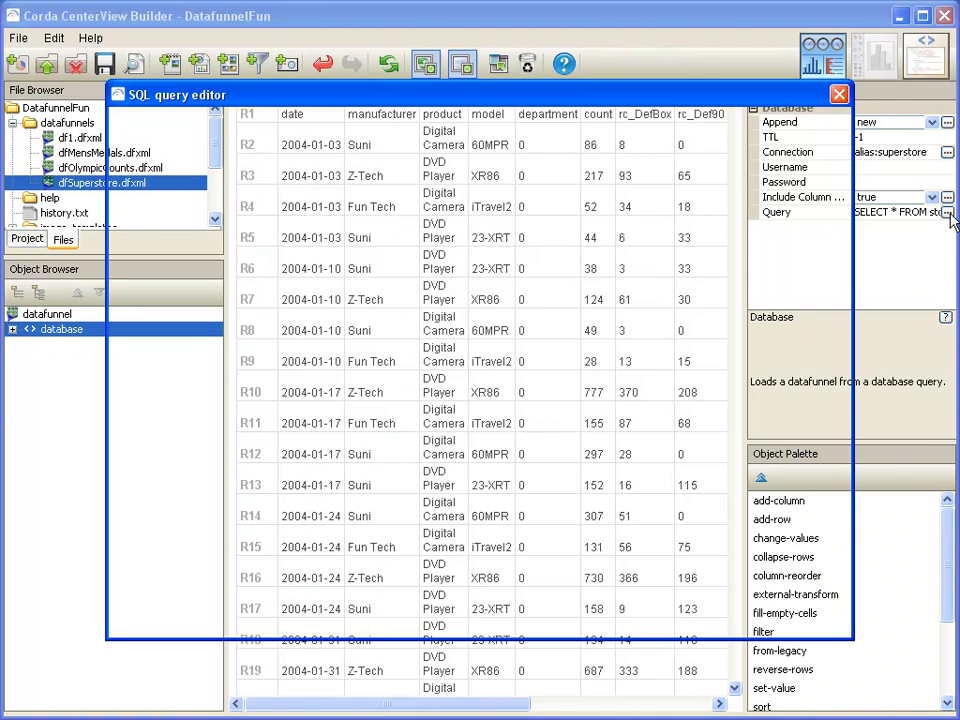
{"action": "left_click", "coordinate": [348, 215]}
{"action": "key", "text": "Return"}
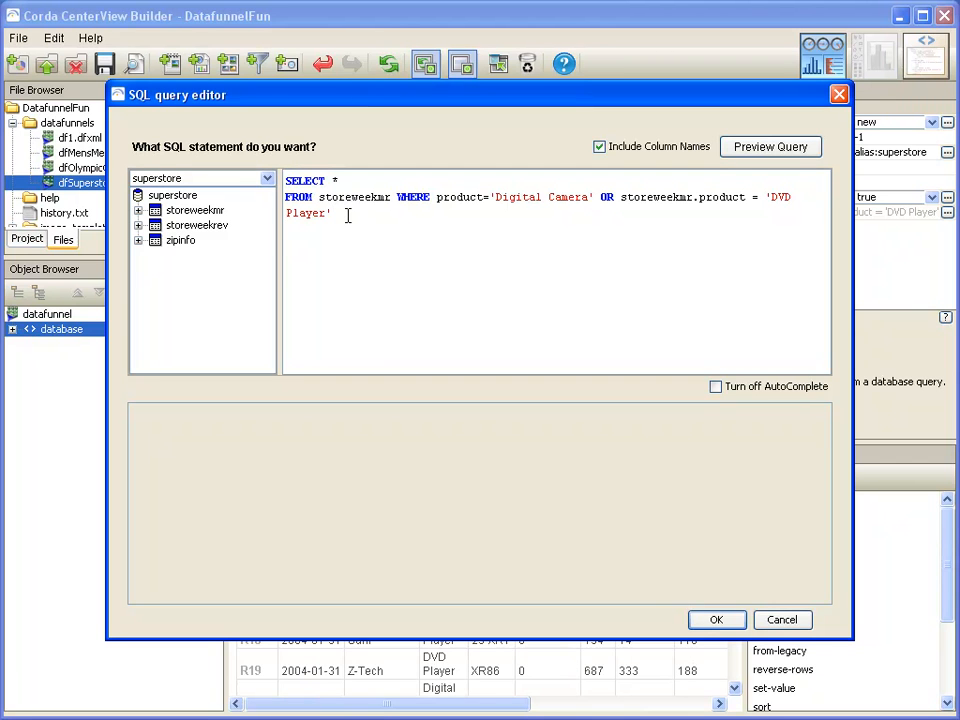
{"action": "type", "text": "ORDER"}
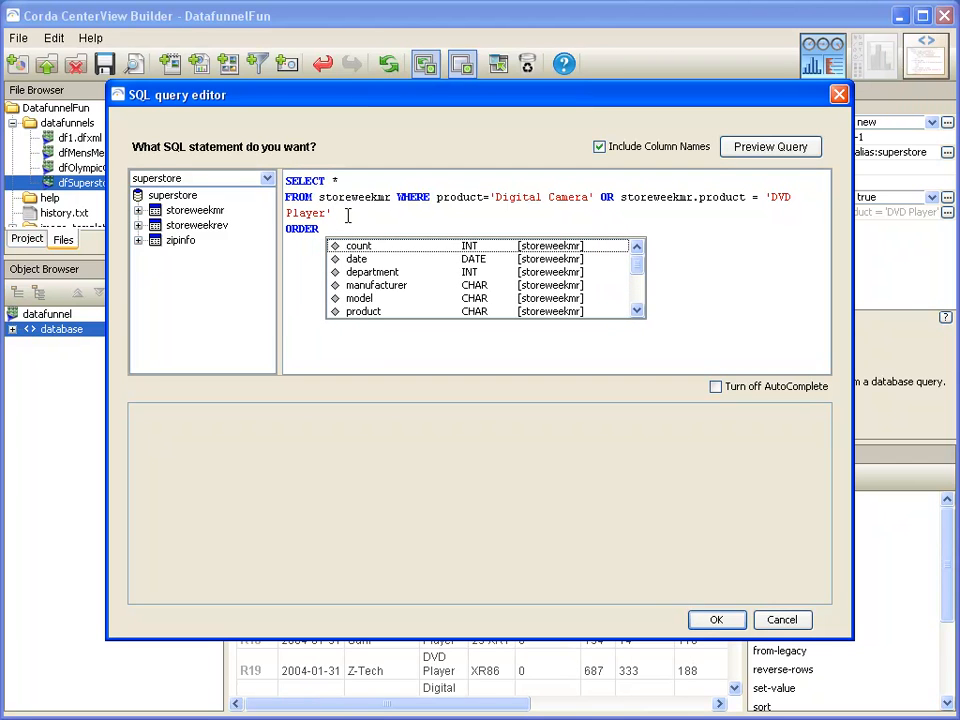
{"action": "type", "text": " BY date"}
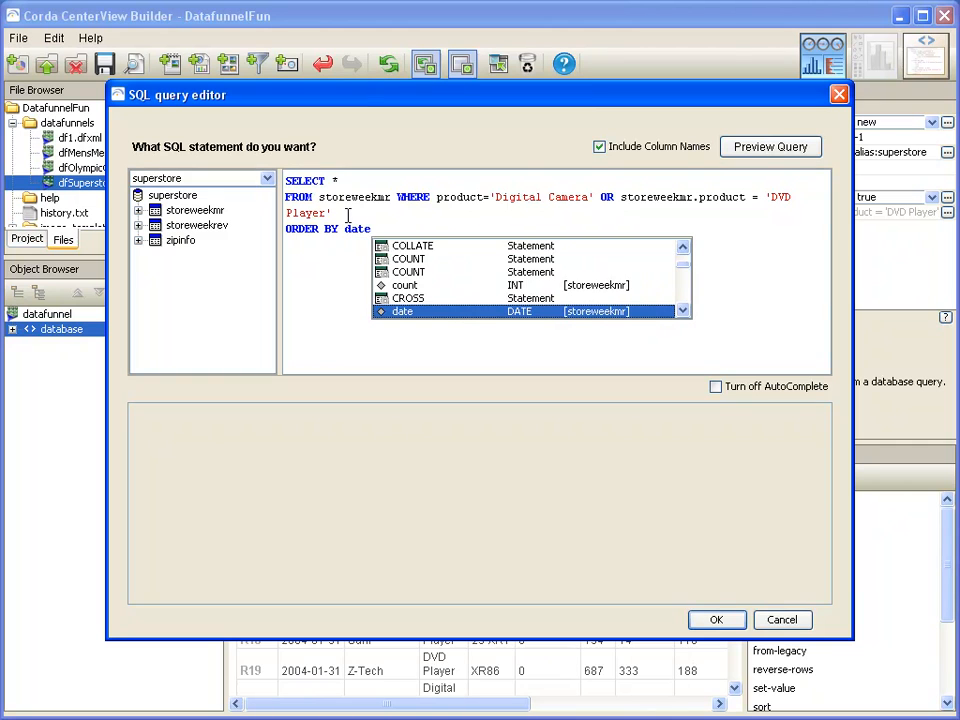
Step: Preview the sorted query, check the rows with the date column widened, and apply the edited query
{"action": "left_click", "coordinate": [778, 147]}
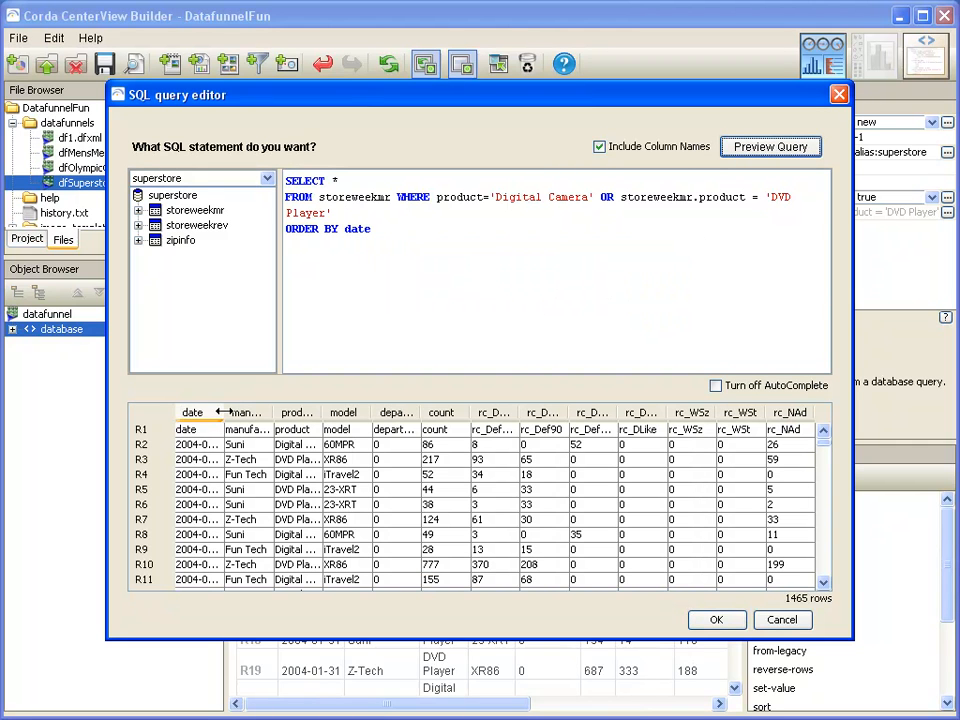
{"action": "left_click_drag", "start_coordinate": [222, 413], "coordinate": [258, 413]}
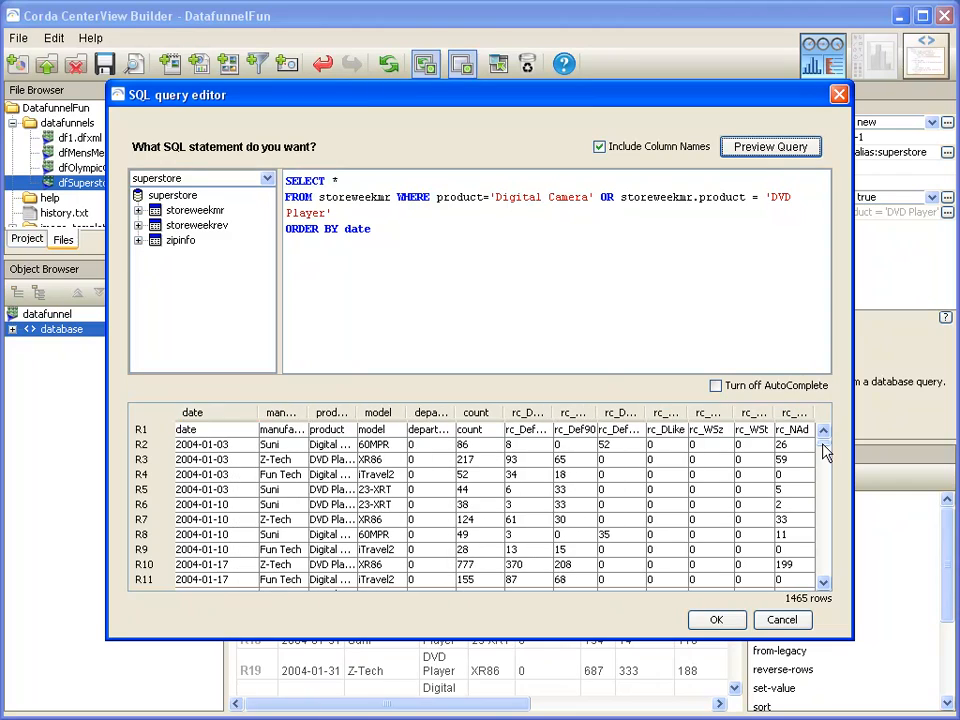
{"action": "left_click_drag", "start_coordinate": [824, 452], "coordinate": [823, 543]}
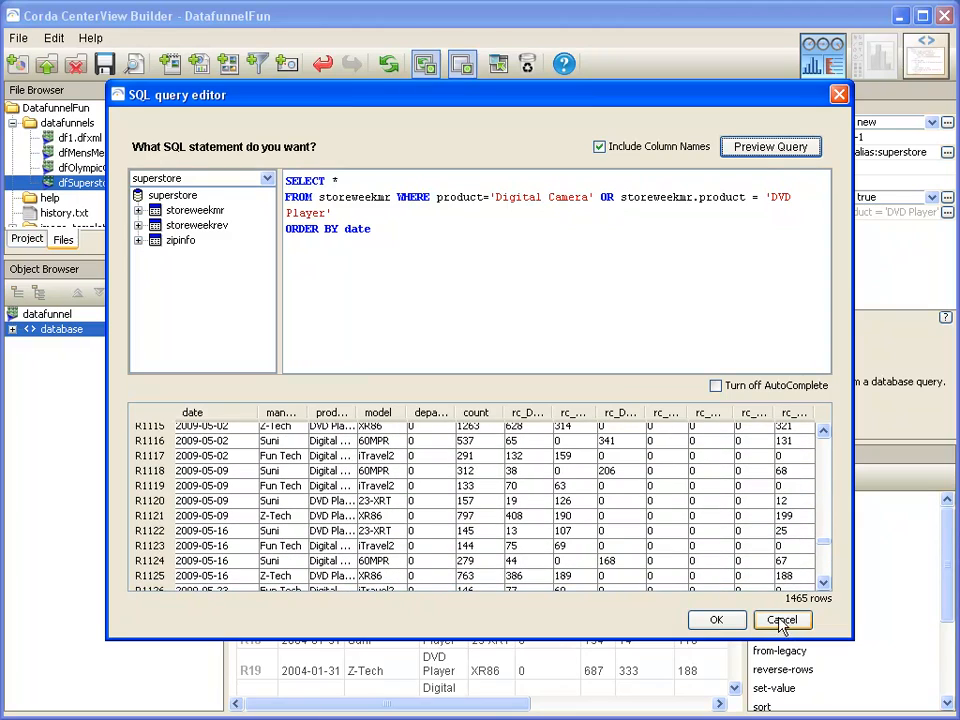
{"action": "left_click", "coordinate": [716, 621]}
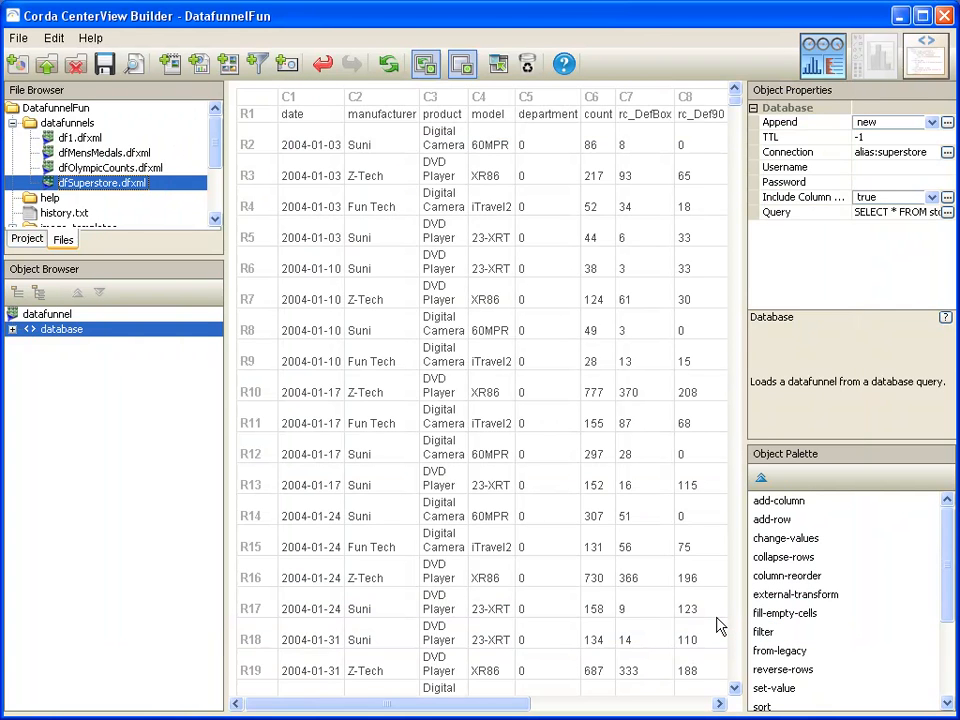